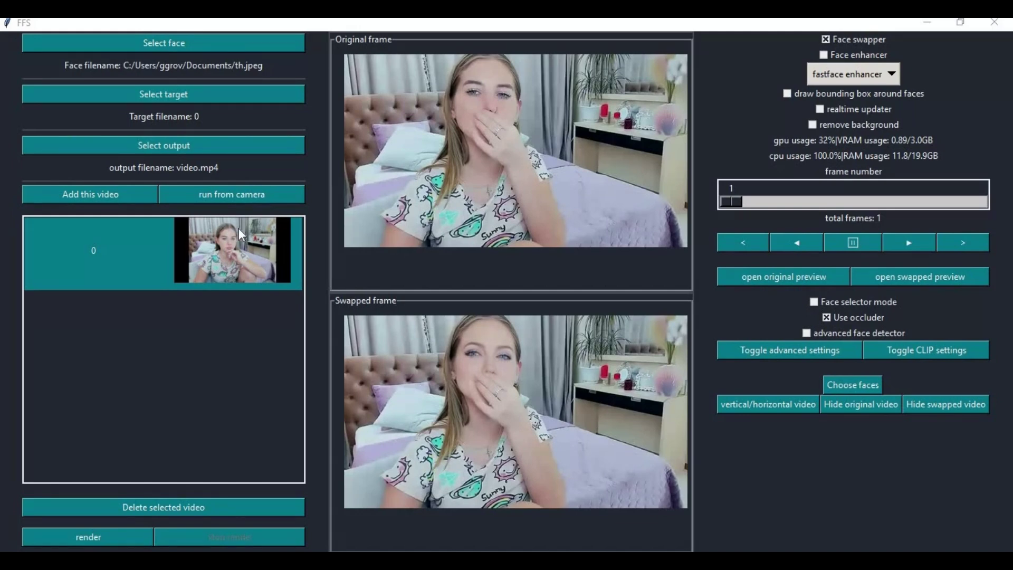
- Check the face enhancer options, refresh the preview, and toggle face swapping off and on
left_click(890, 72)
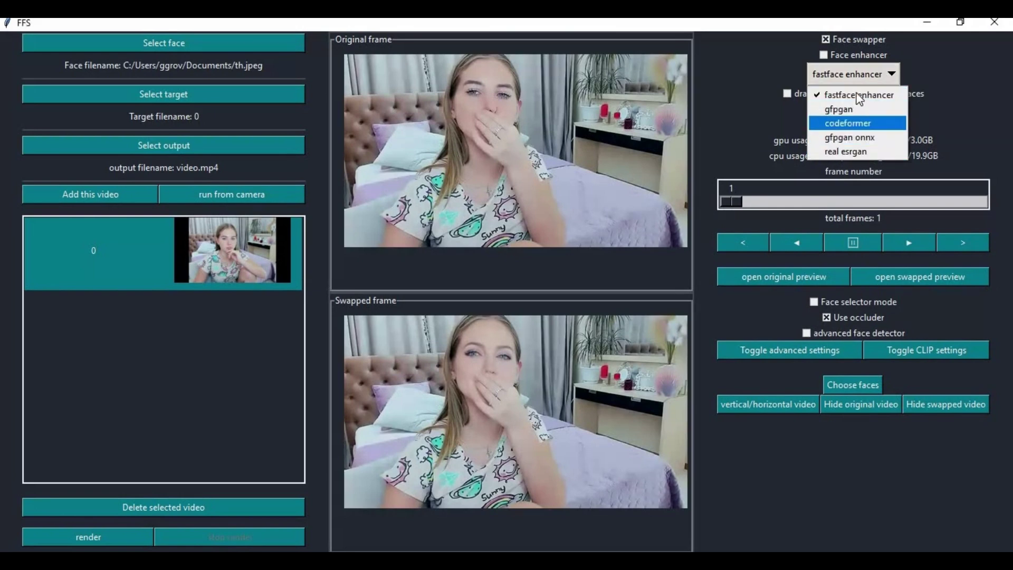
left_click(938, 78)
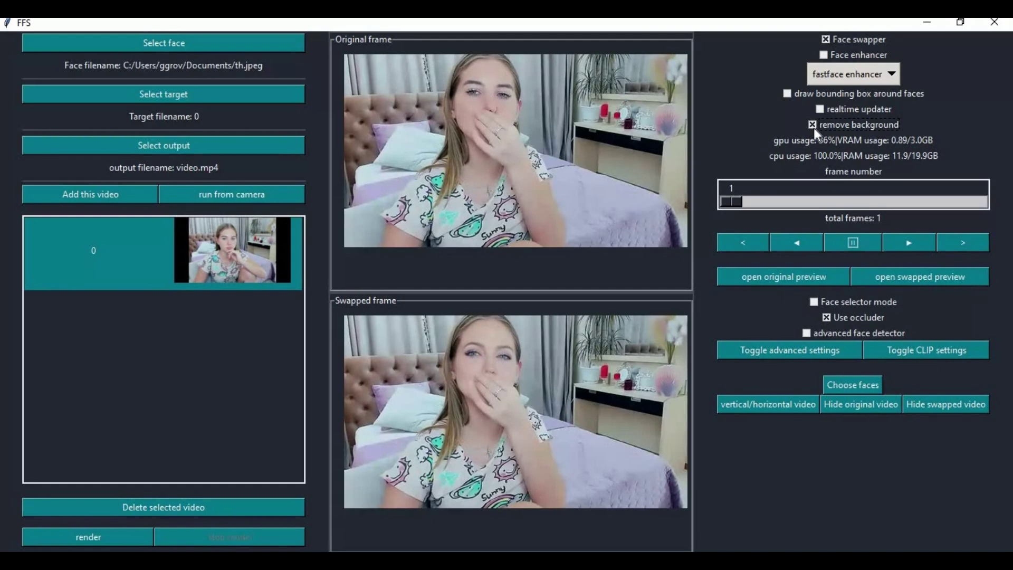
left_click(745, 195)
left_click(825, 39)
left_click(826, 38)
- Preview the original frame and the swapped frame in separate windows
left_click(804, 273)
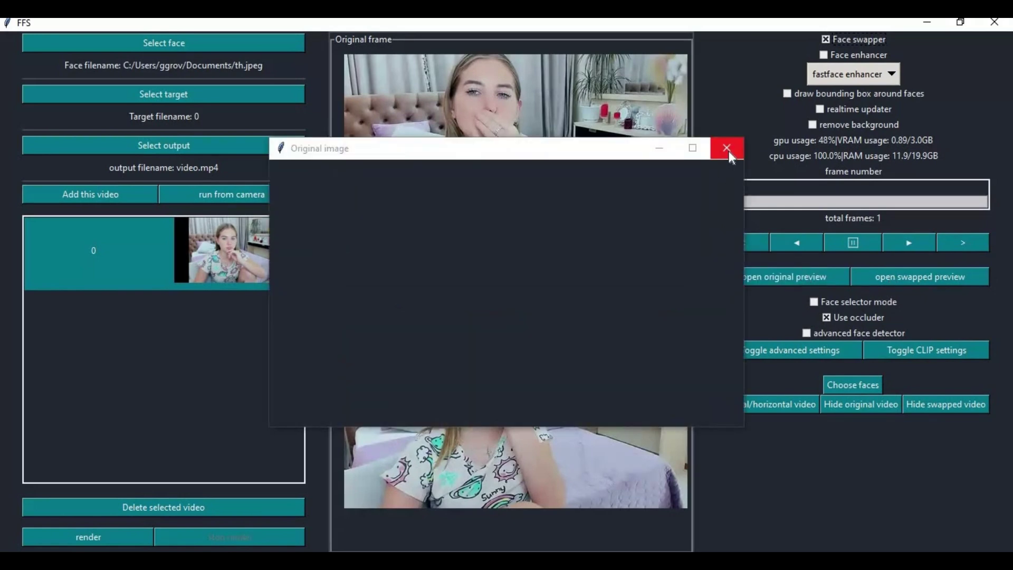
left_click(727, 149)
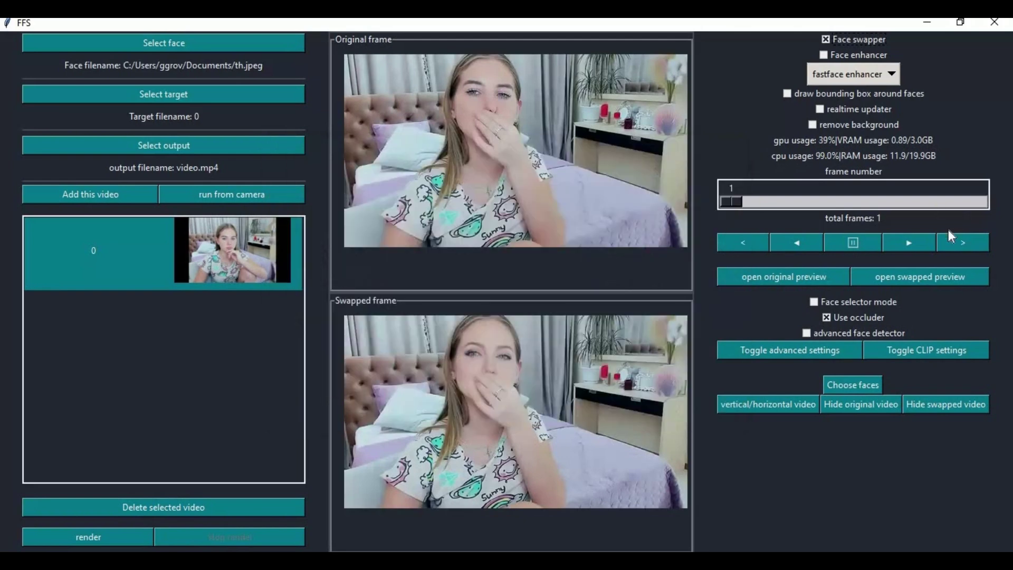
left_click(924, 276)
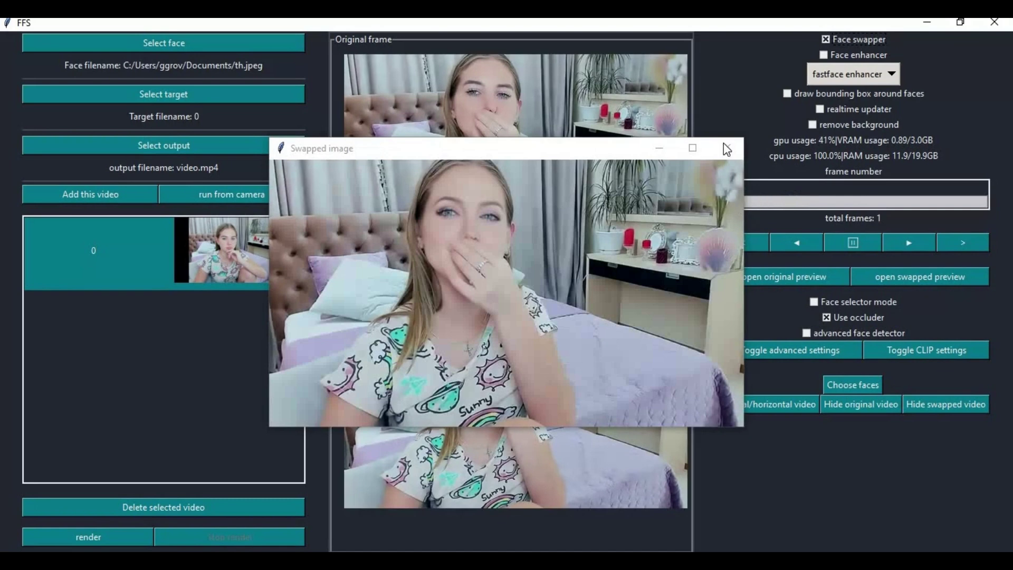
left_click(726, 147)
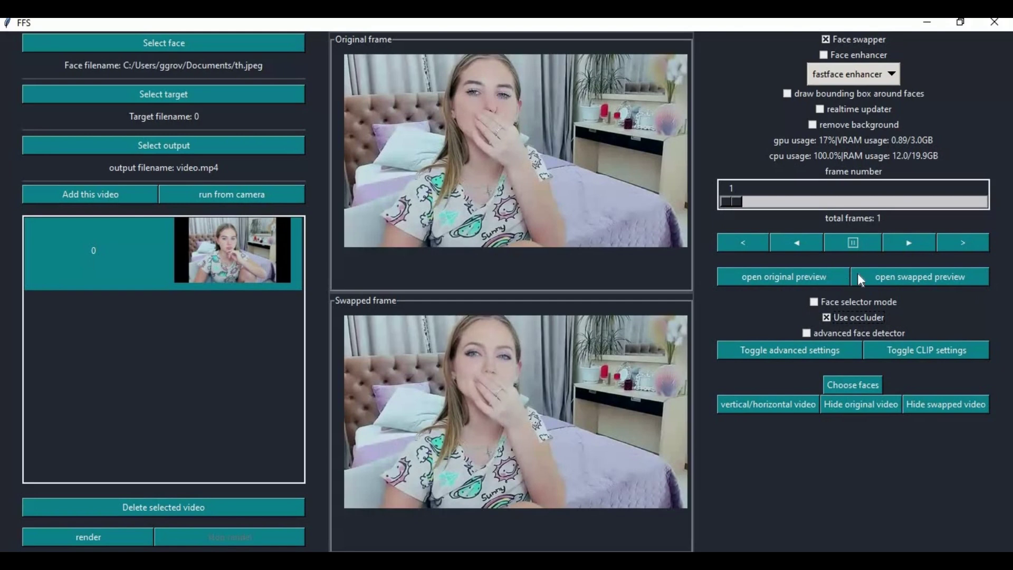
- Show the advanced bounding box settings, hide them, and show the CLIP prompt settings
left_click(803, 349)
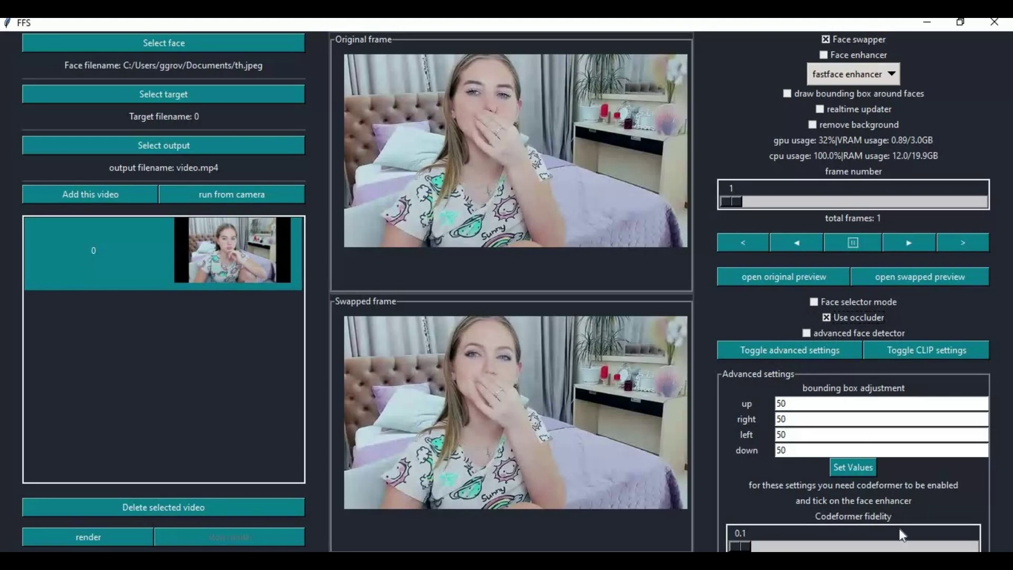
left_click(790, 350)
left_click(934, 345)
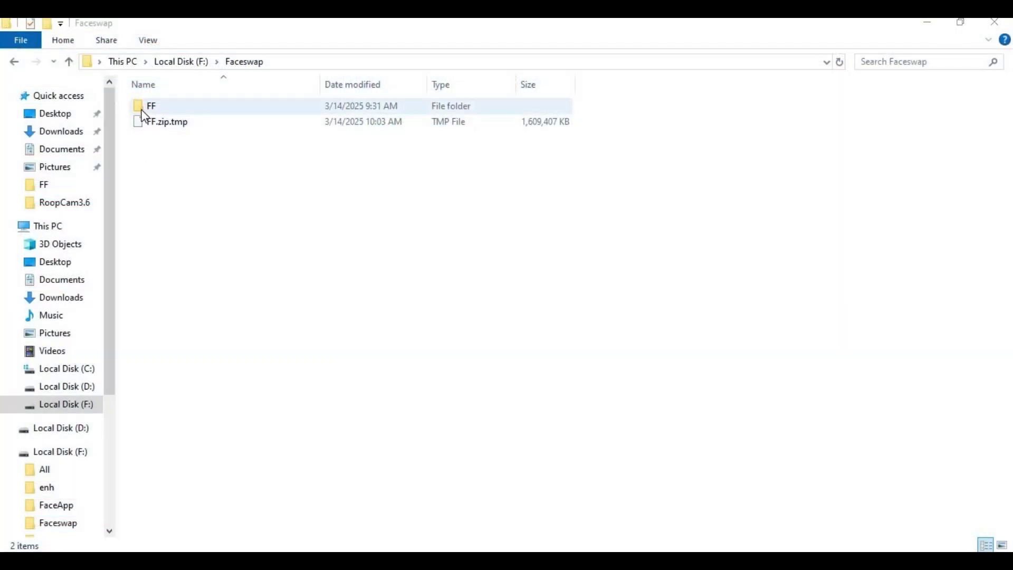
- Open the FF folder and run start_portable_nvidia.bat to relaunch FFS
left_click(146, 108)
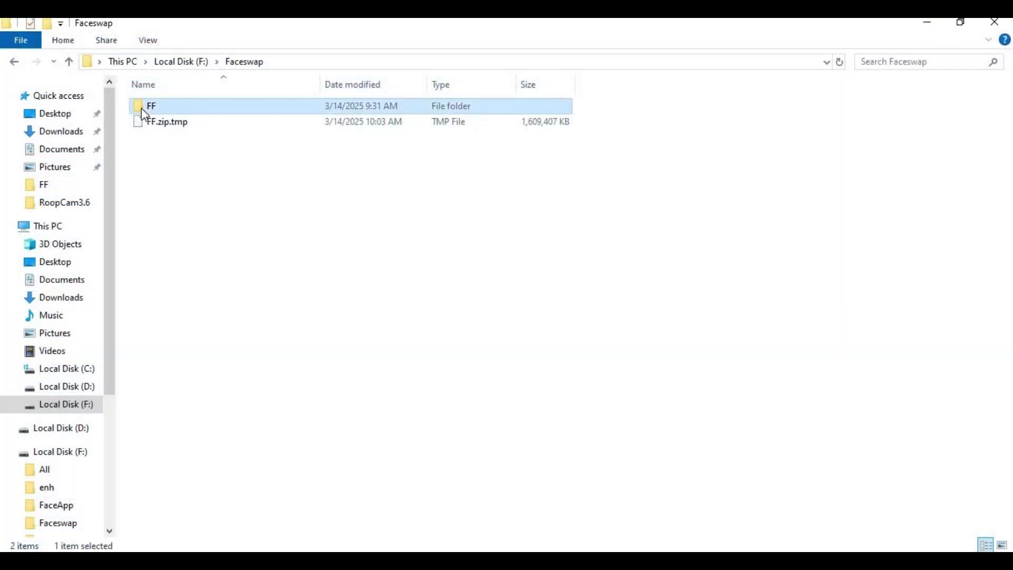
right_click(147, 110)
mouse_move(181, 218)
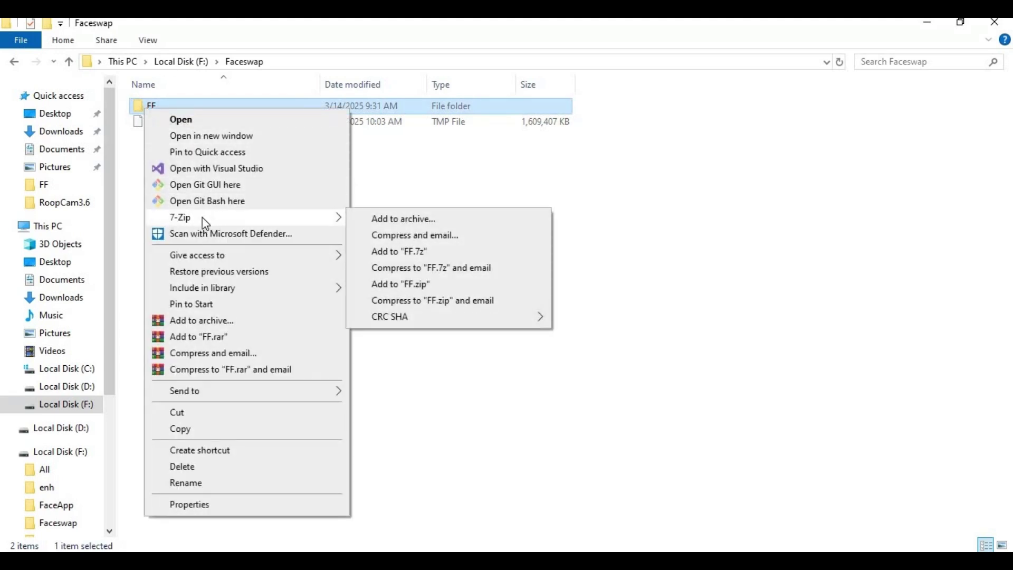
left_click(653, 218)
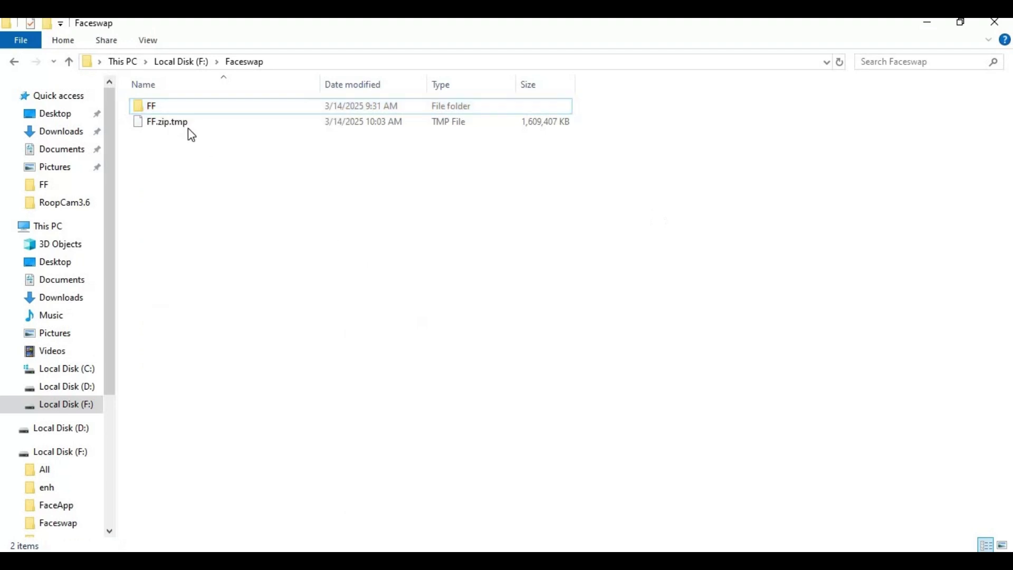
left_click(145, 109)
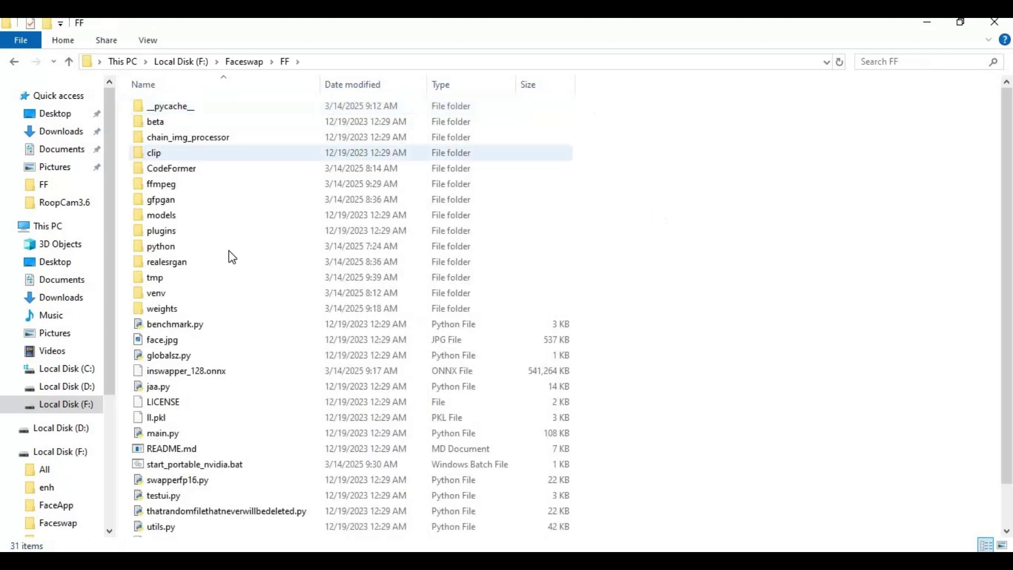
scroll(213, 434, "down", 1)
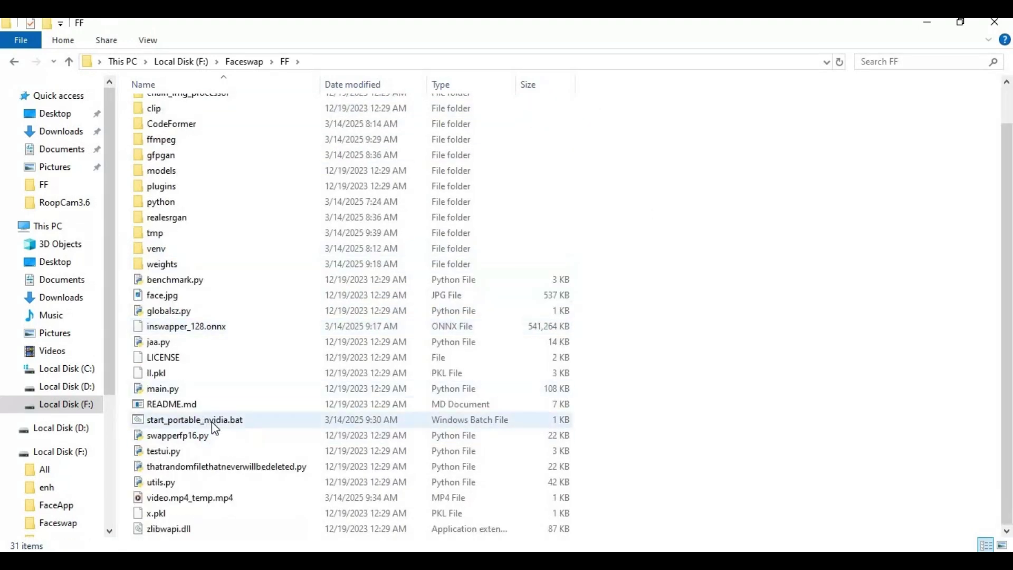
double_click(194, 420)
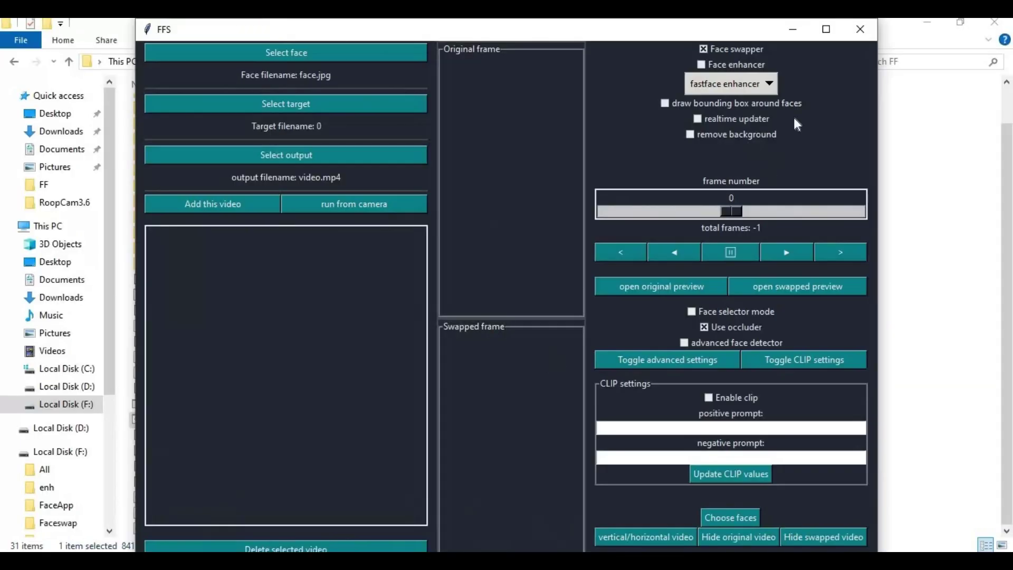
- Maximize FFS, dismiss the location error, and pick th.jpeg from Documents as the face
left_click(825, 29)
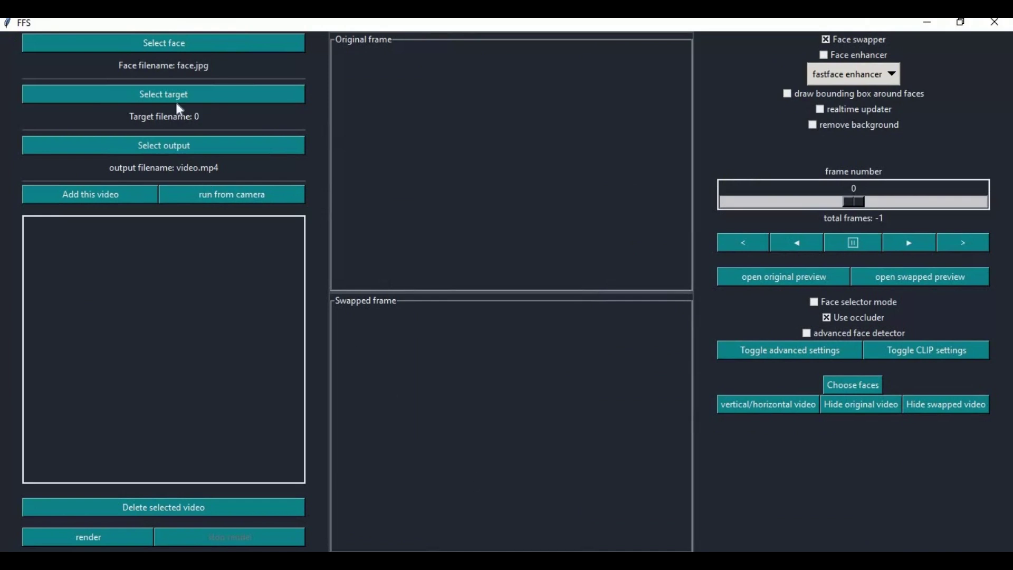
left_click(163, 44)
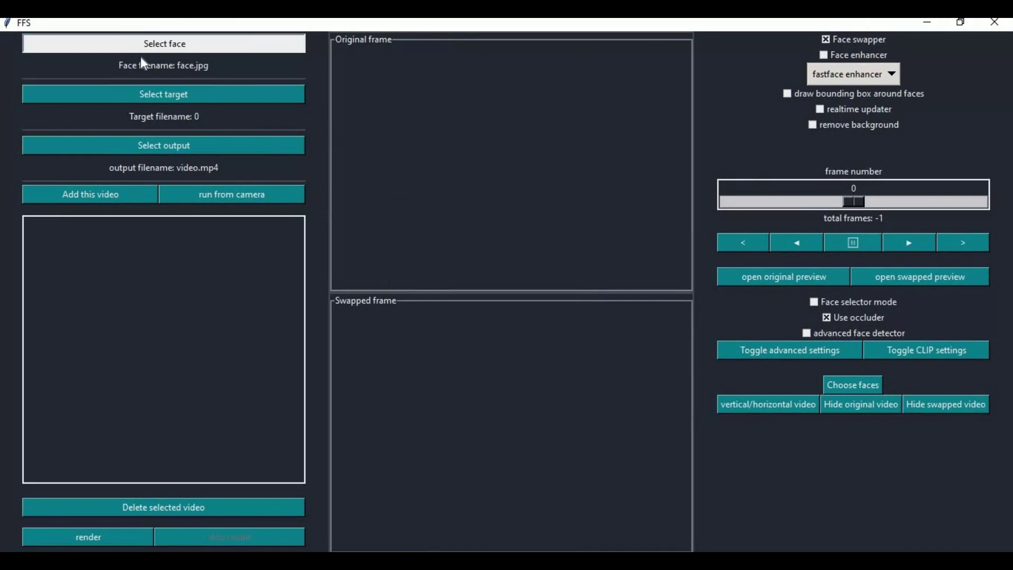
left_click(673, 302)
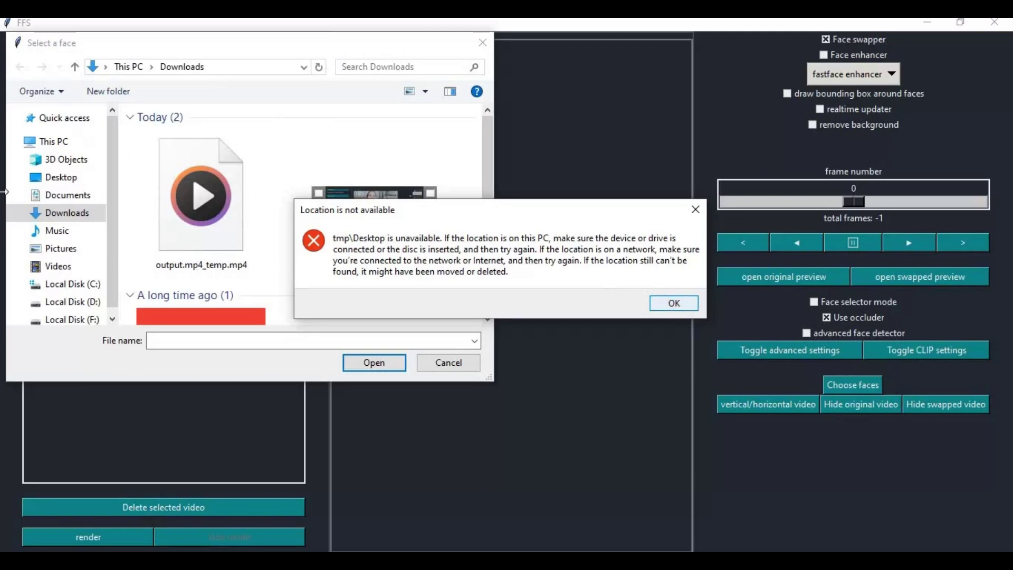
left_click(68, 201)
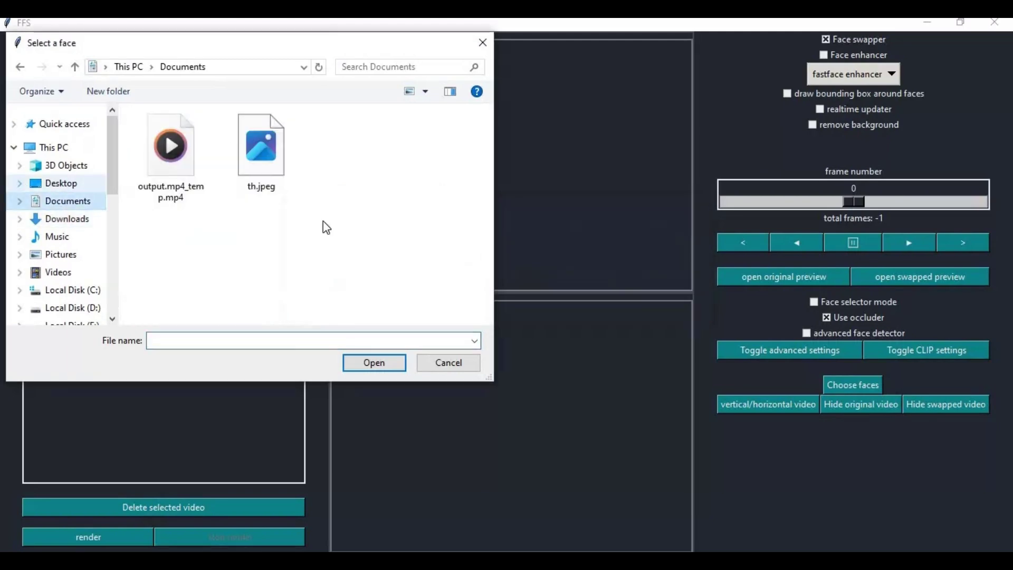
double_click(267, 175)
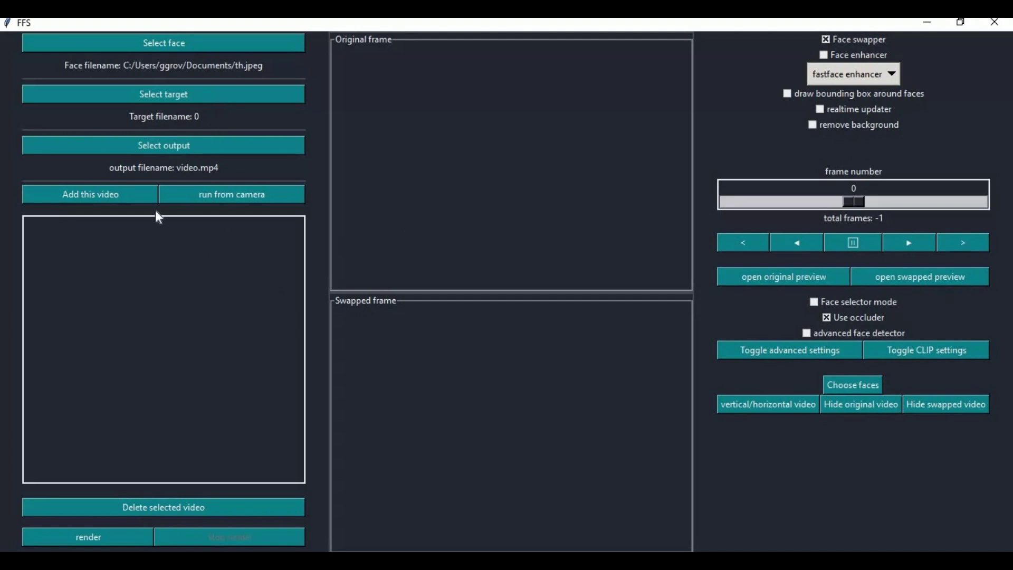
- Add the video to the processing list and select its new entry
left_click(89, 195)
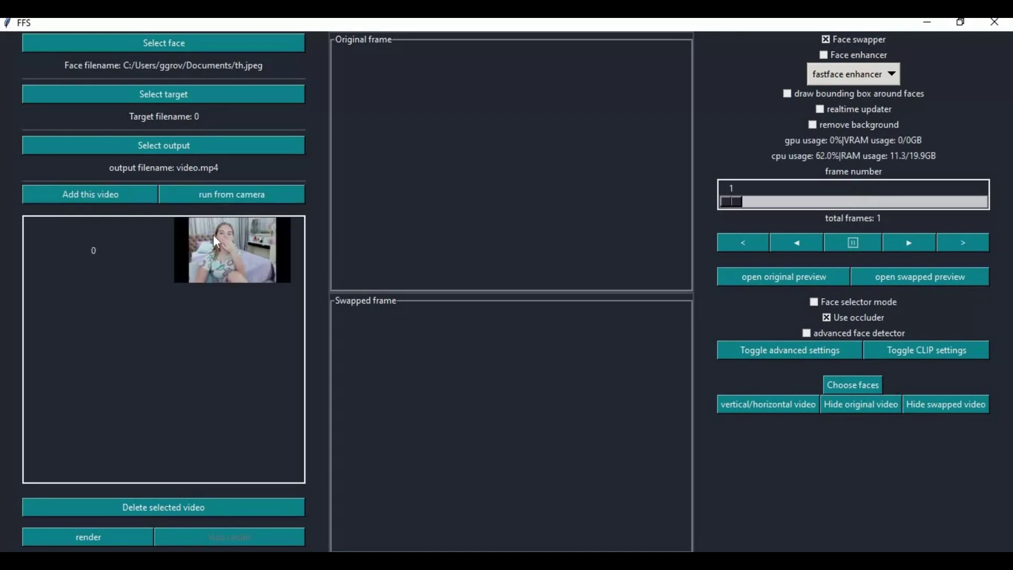
left_click(223, 259)
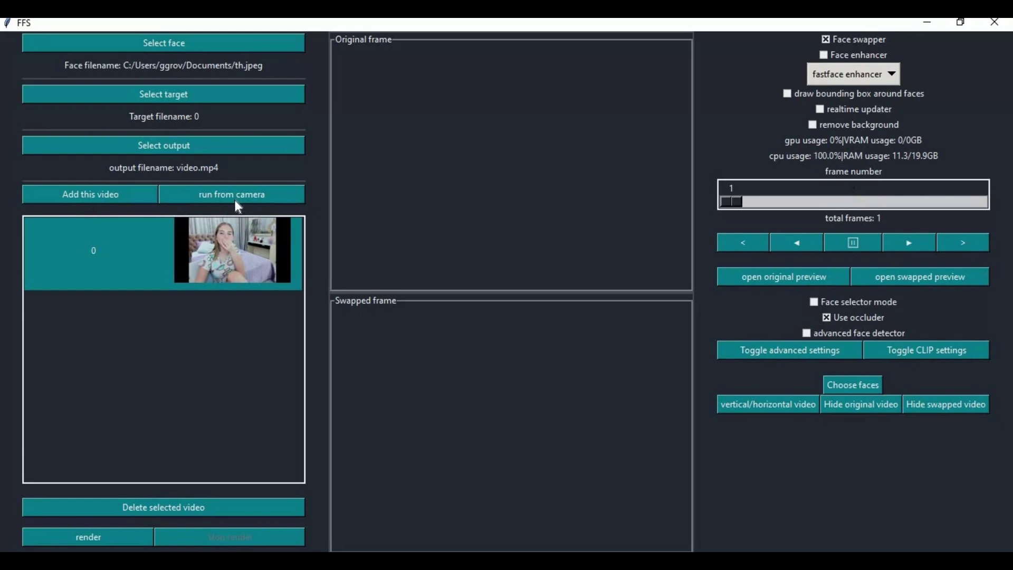
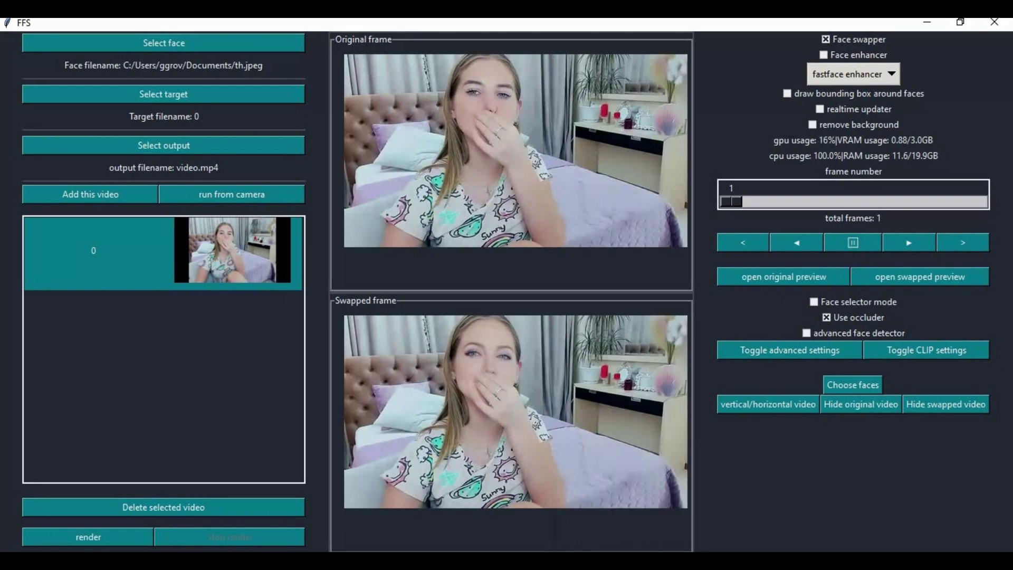
- Replay the ManyCam playlist video as the live feed, then return to the FFS window
key("alt+Tab")
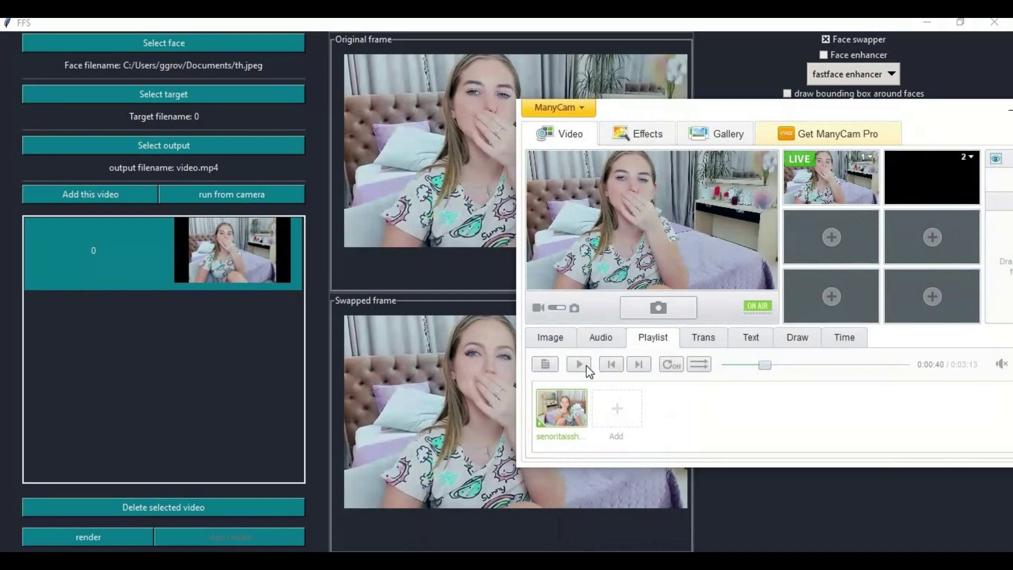
left_click(579, 365)
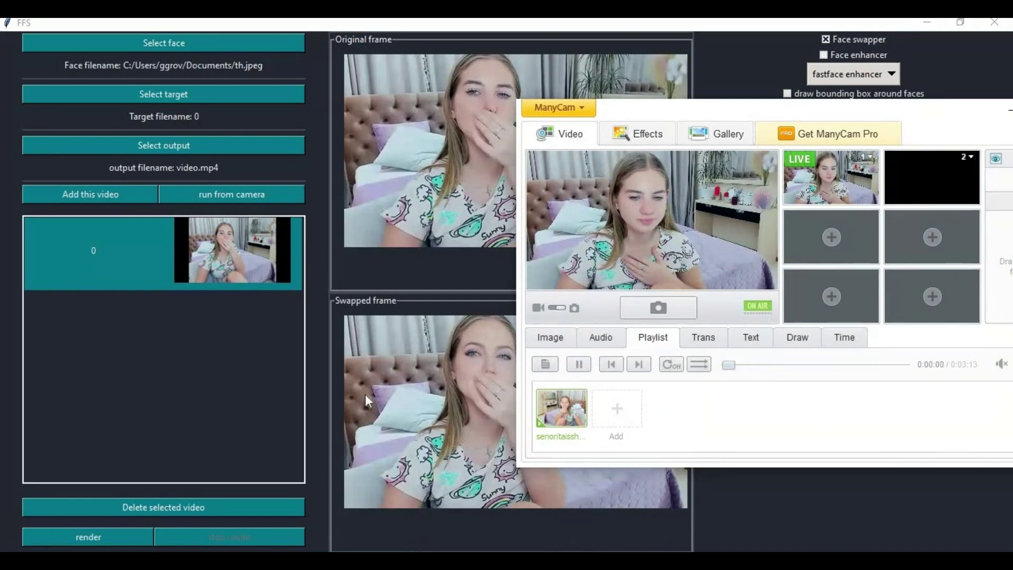
left_click(201, 375)
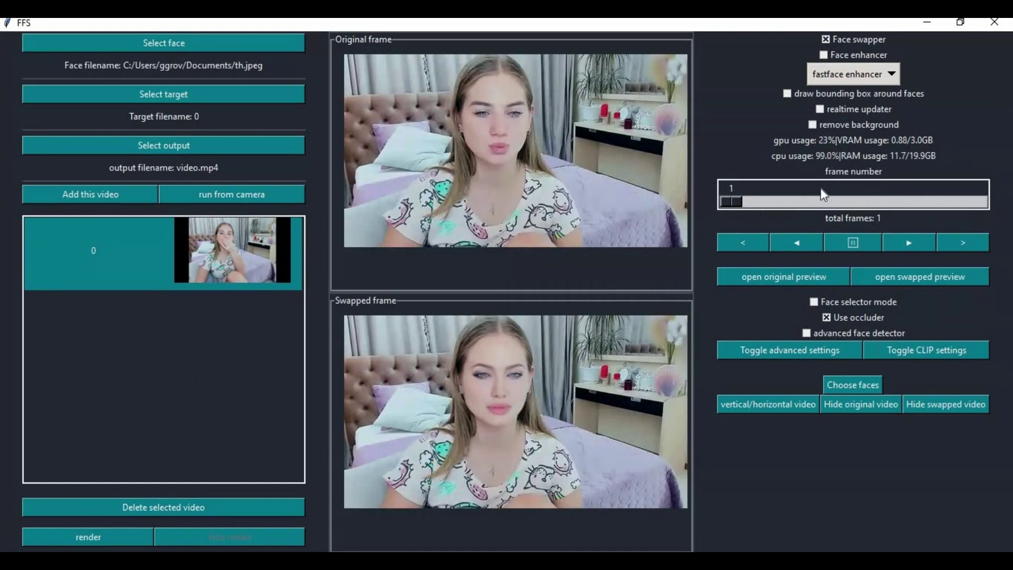
left_click(860, 73)
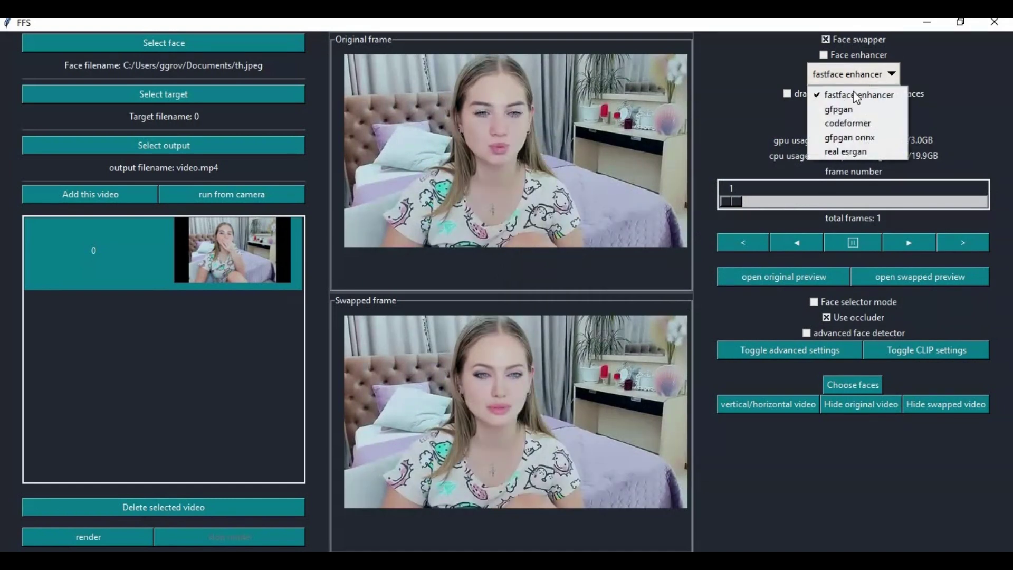
left_click(760, 119)
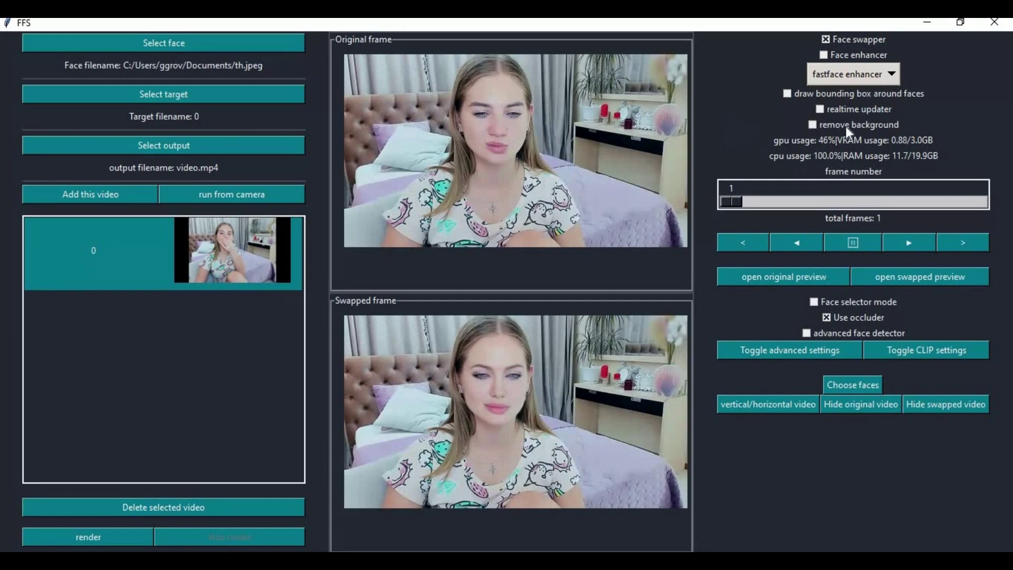
left_click(813, 124)
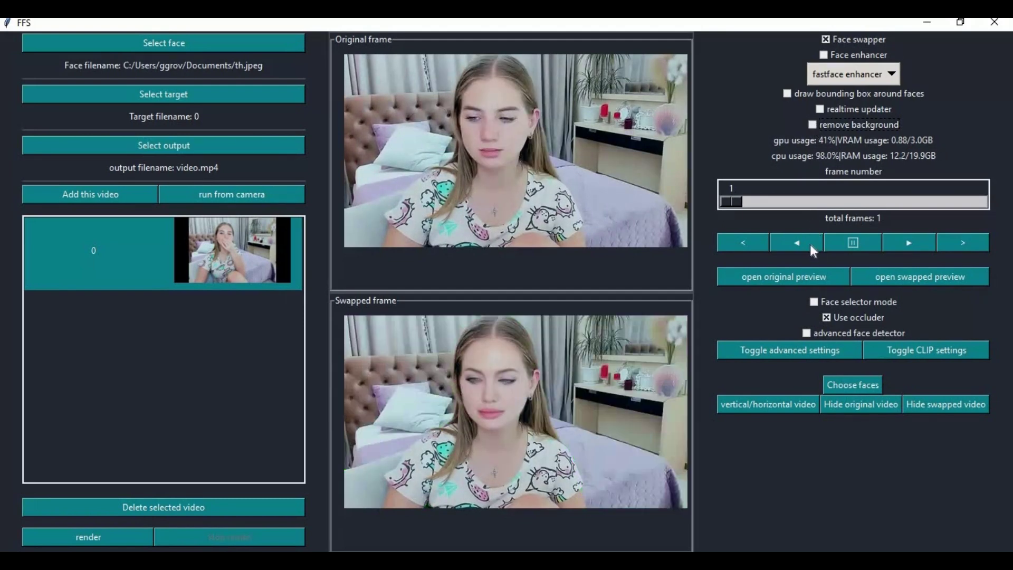
left_click(826, 317)
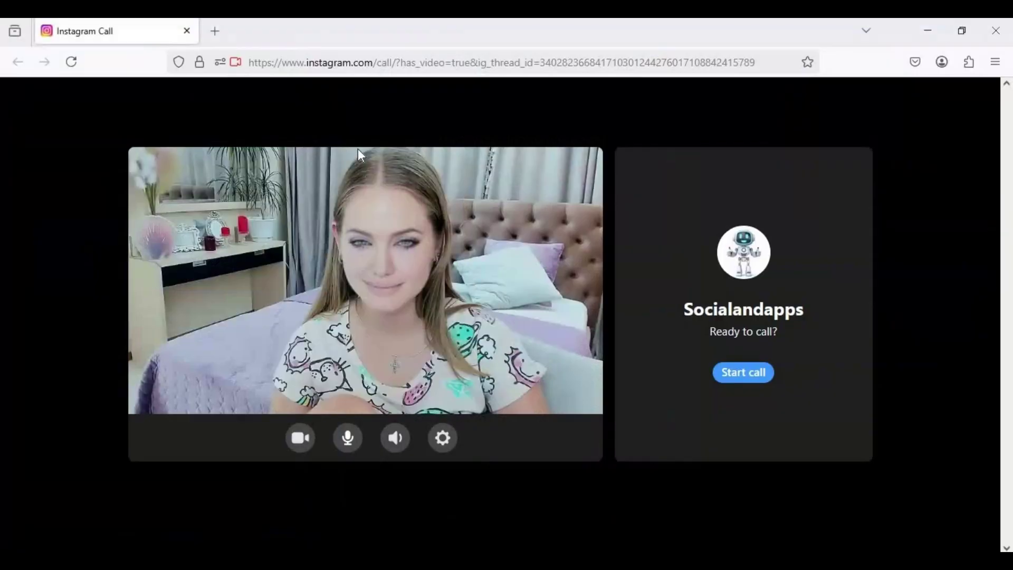
left_click(442, 436)
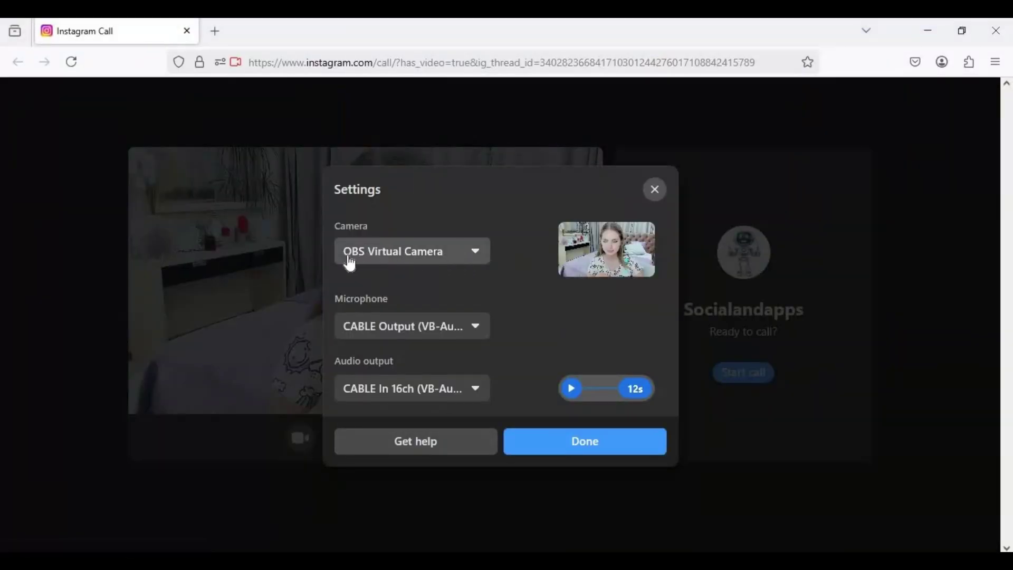
left_click(598, 443)
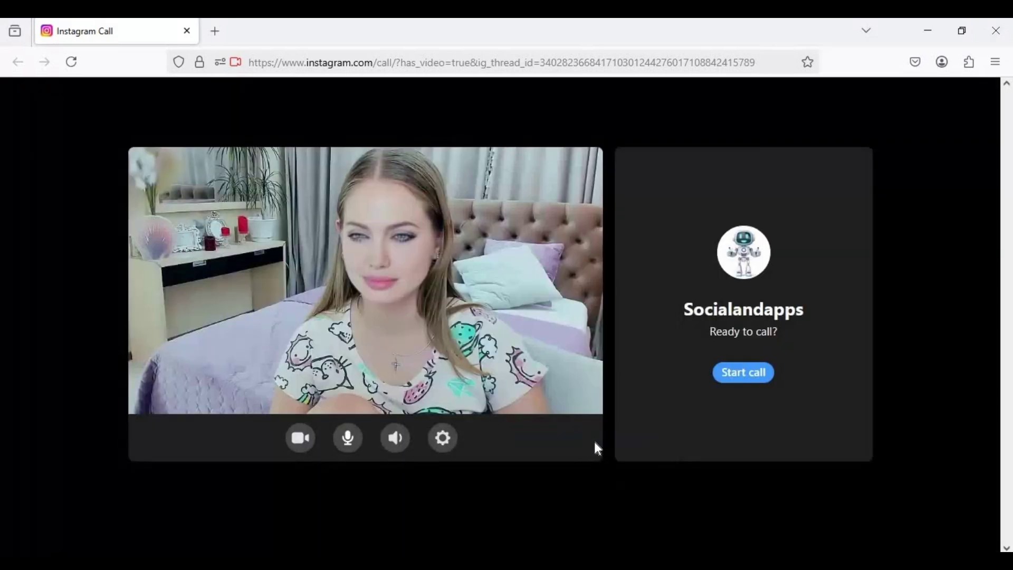